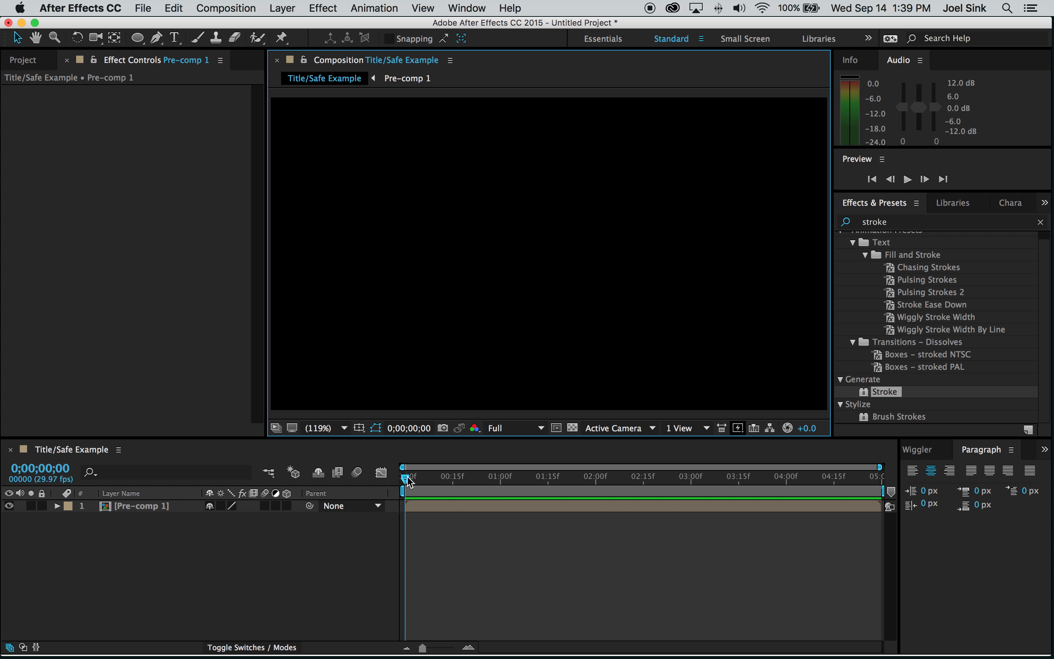
- Scrub to a frame where the white arcs are fully drawn and select Pre-comp 1
mouse_move(412, 483)
left_mouse_down()
mouse_move(752, 493)
mouse_move(828, 509)
mouse_move(548, 479)
mouse_move(647, 479)
left_mouse_up()
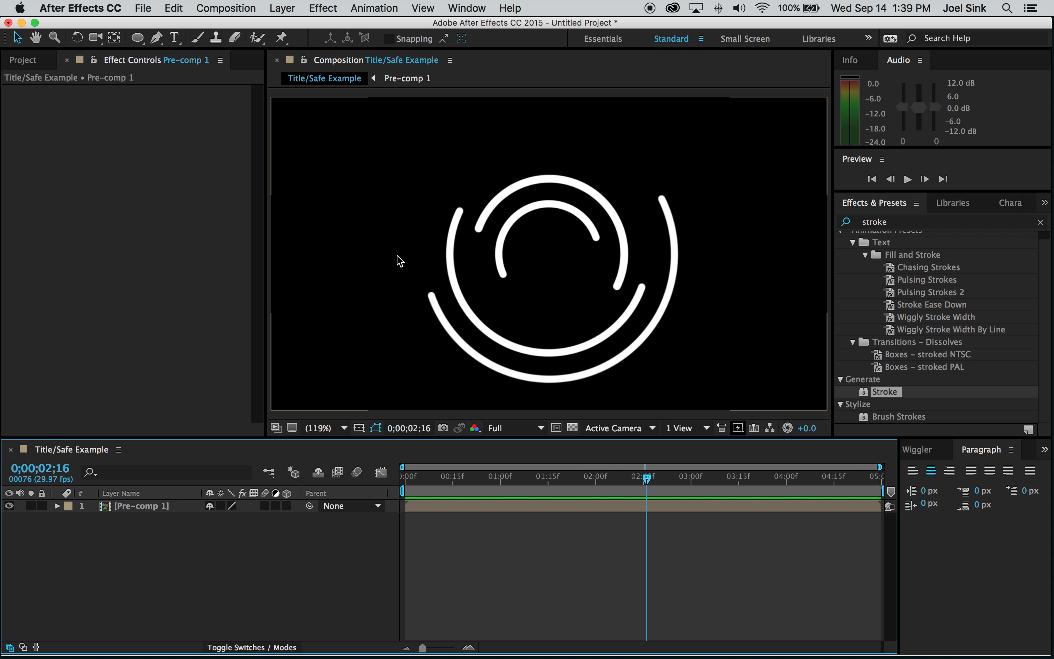
left_click(140, 511)
- Lower Pre-comp 1's Opacity to 40% and deselect the layer
key("t")
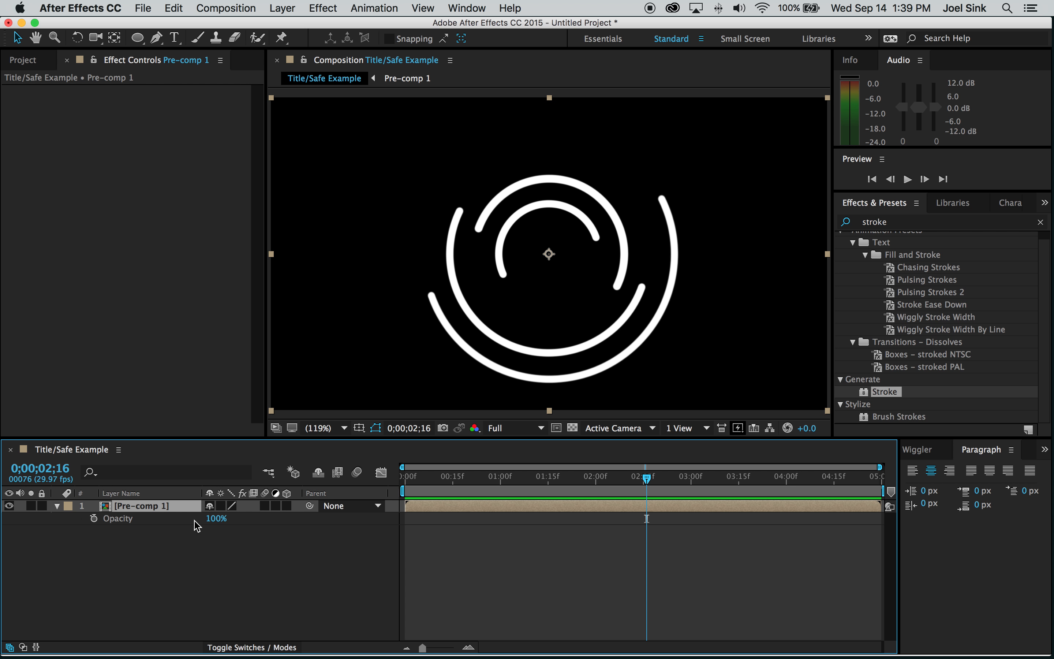
left_click(216, 521)
type("40")
key("Return")
left_click(522, 556)
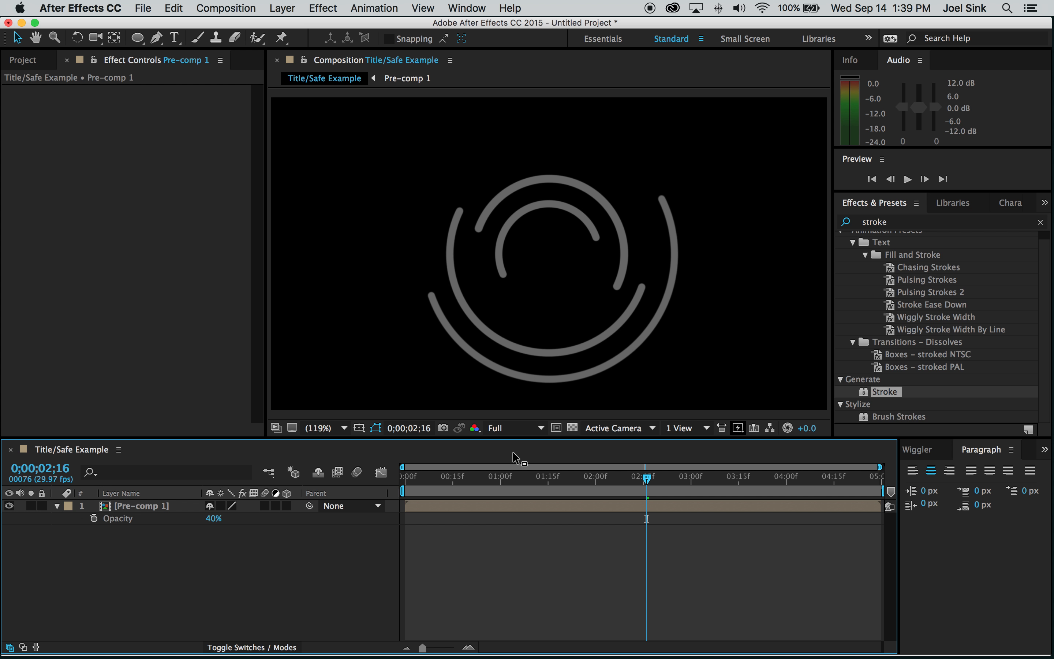
- Preview the dimmed arcs animation, then bring up the viewer's guide overlay options
key("space")
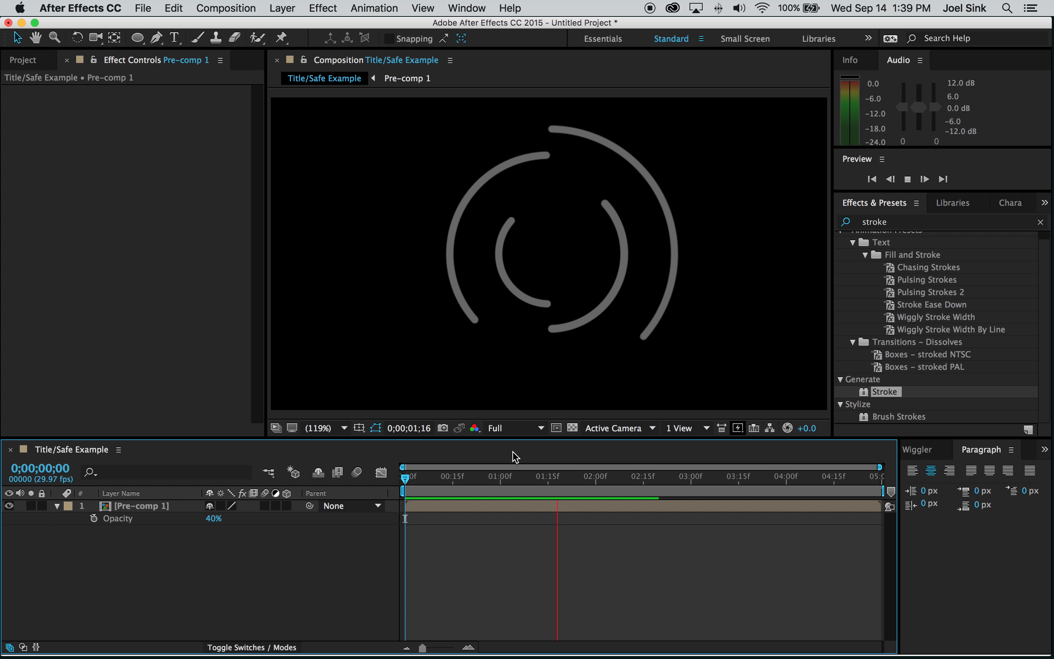
key("space")
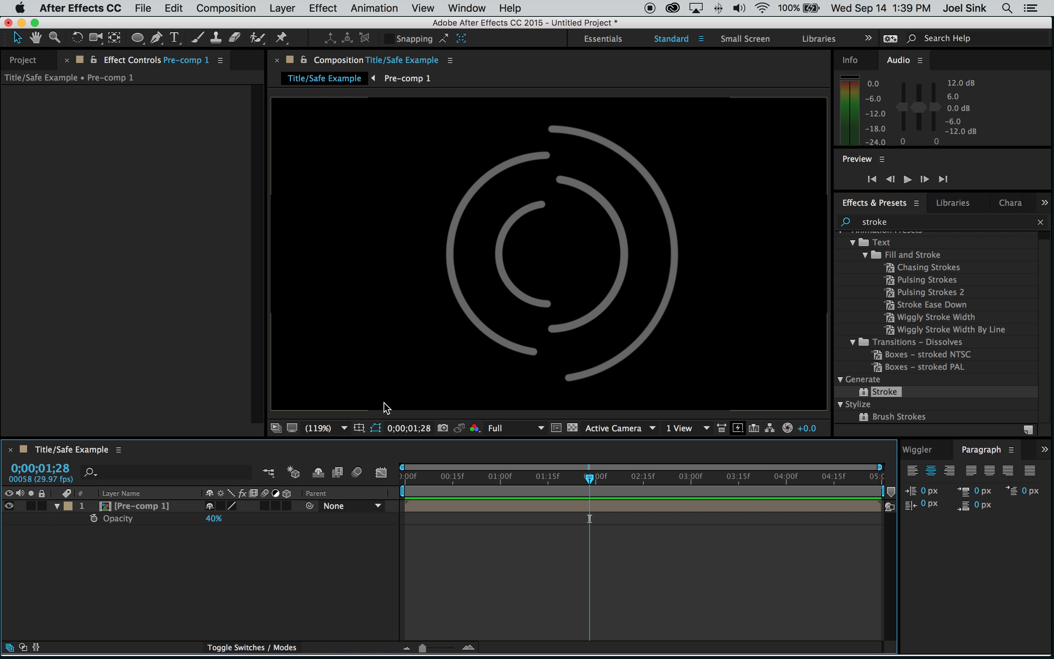
left_click(359, 429)
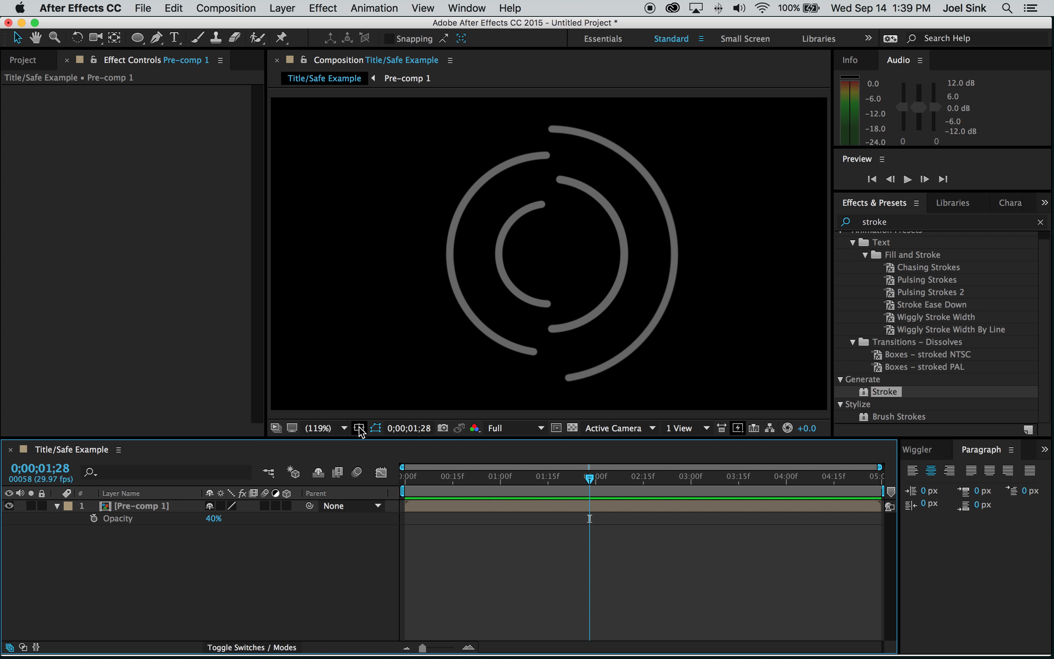
left_click(360, 428)
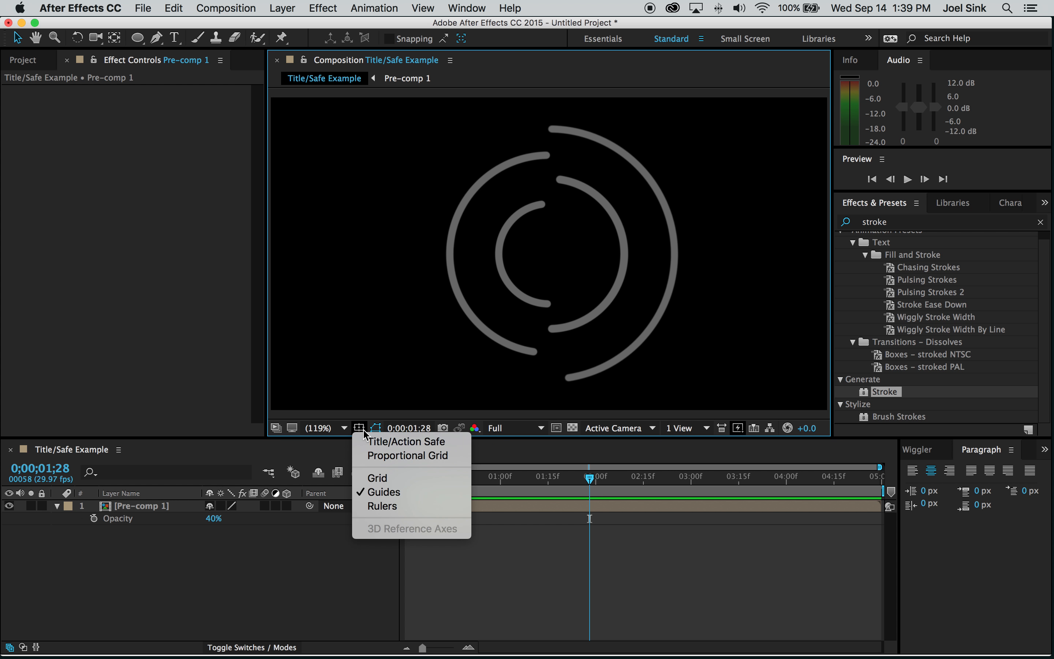
- Show Title/Action Safe guides and maximize the Composition panel
left_click(407, 443)
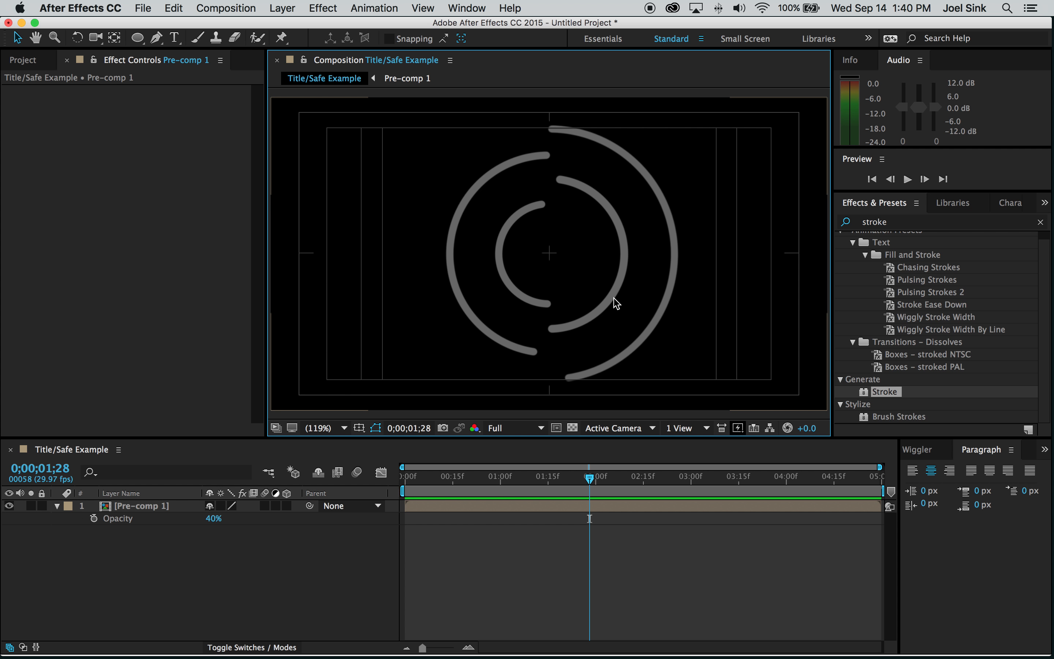
key("grave")
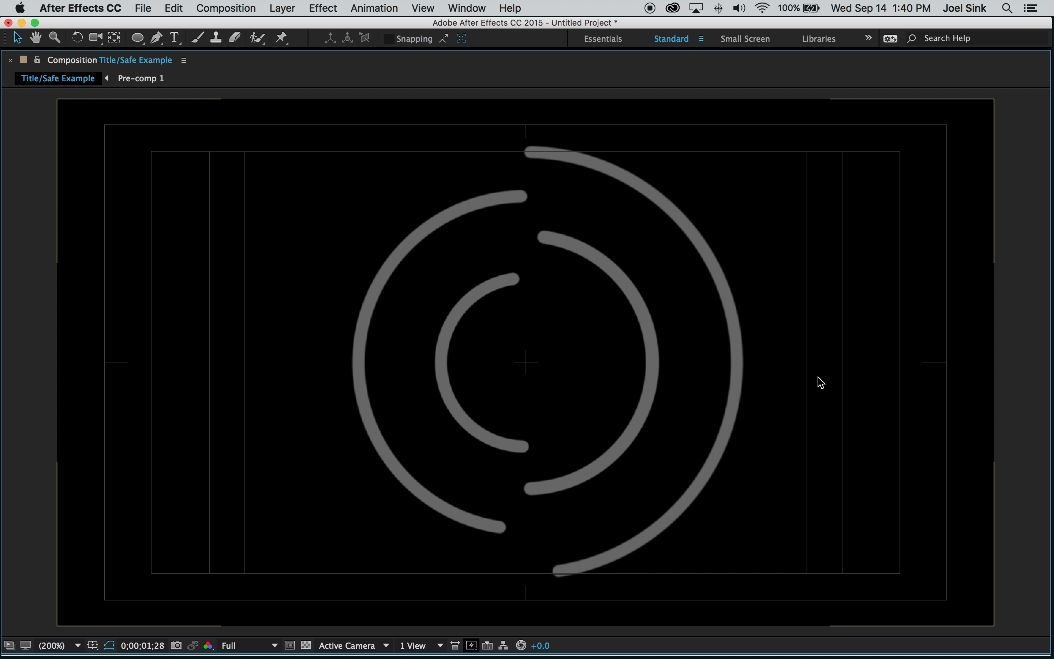
- Restore the normal panel layout and switch the shape tool to Rectangle
key("grave")
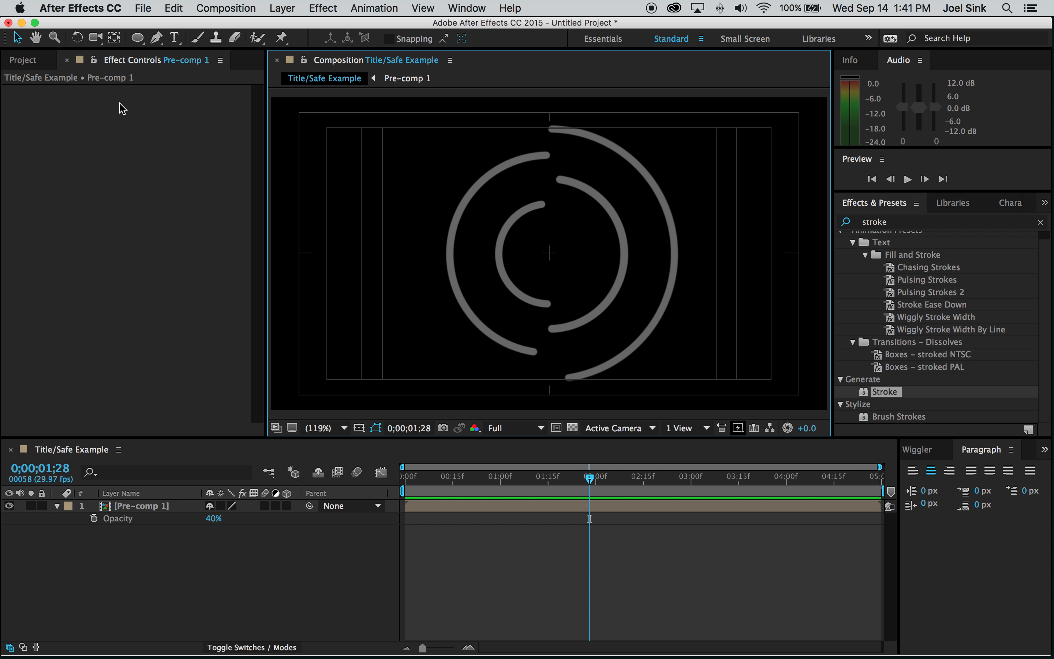
left_click_drag(139, 41, 174, 42)
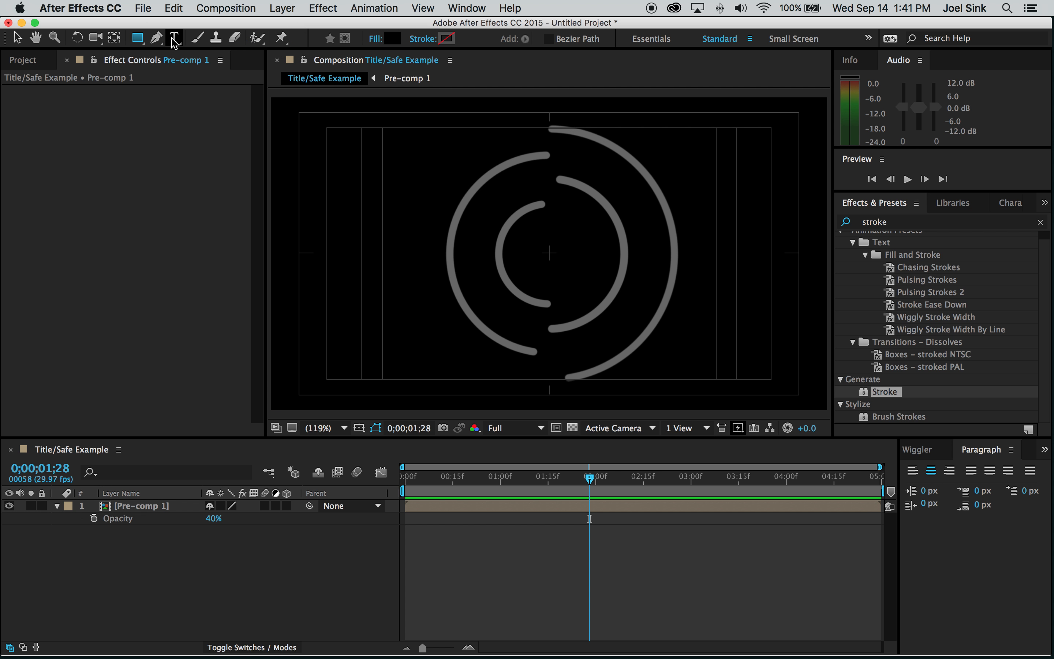
- Set new shapes to no fill with a bright green stroke
left_click(212, 565)
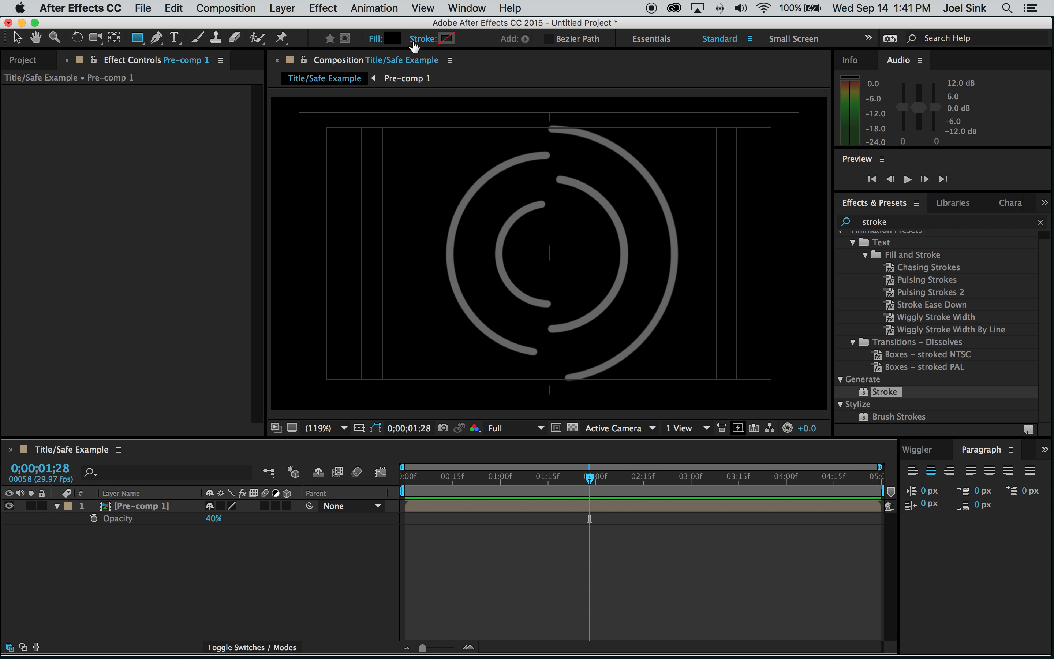
left_click(376, 38)
left_click(25, 120)
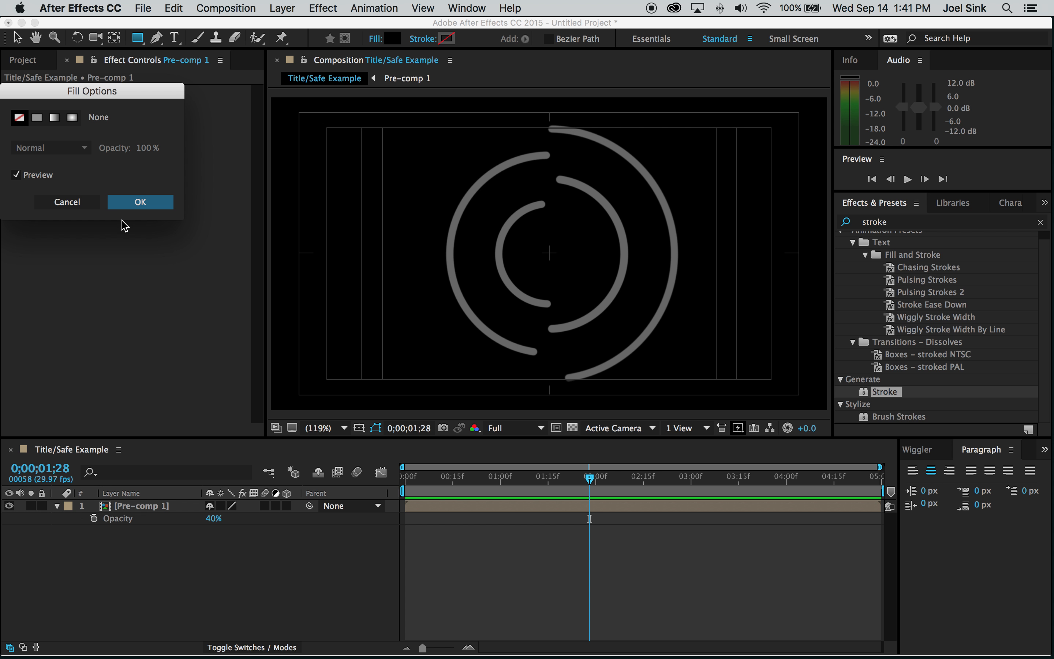
left_click(138, 203)
left_click(446, 39)
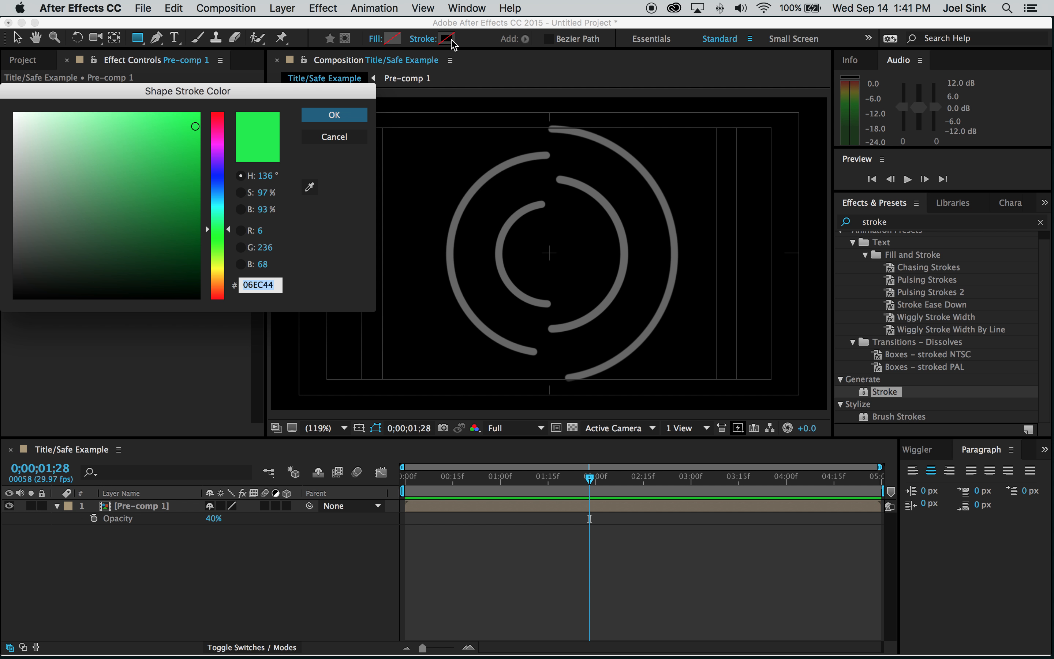
left_click(196, 126)
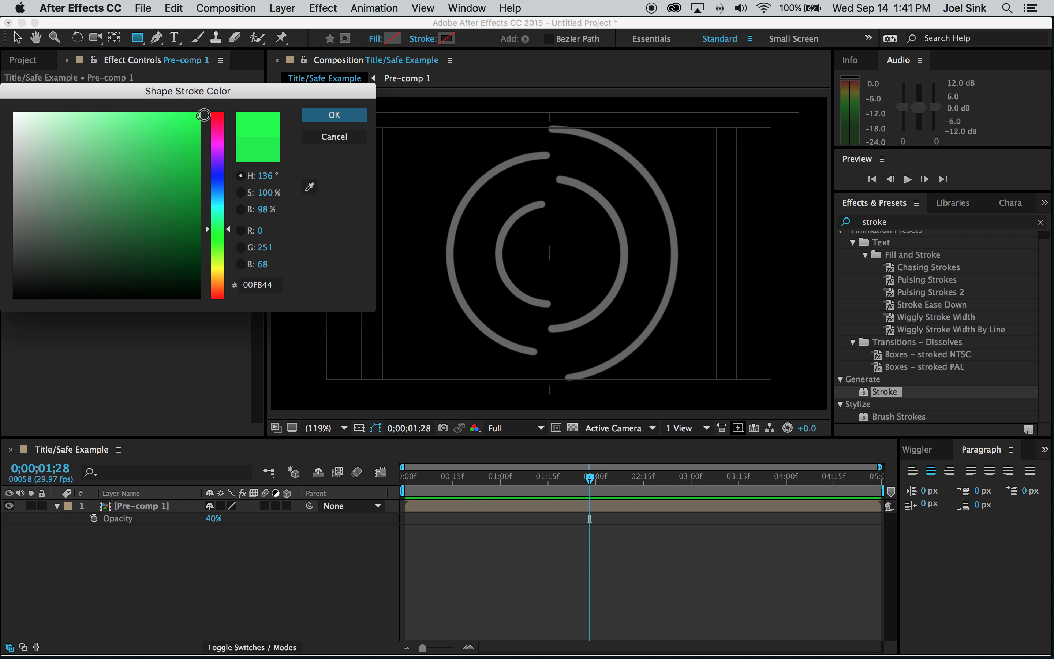
left_click(345, 118)
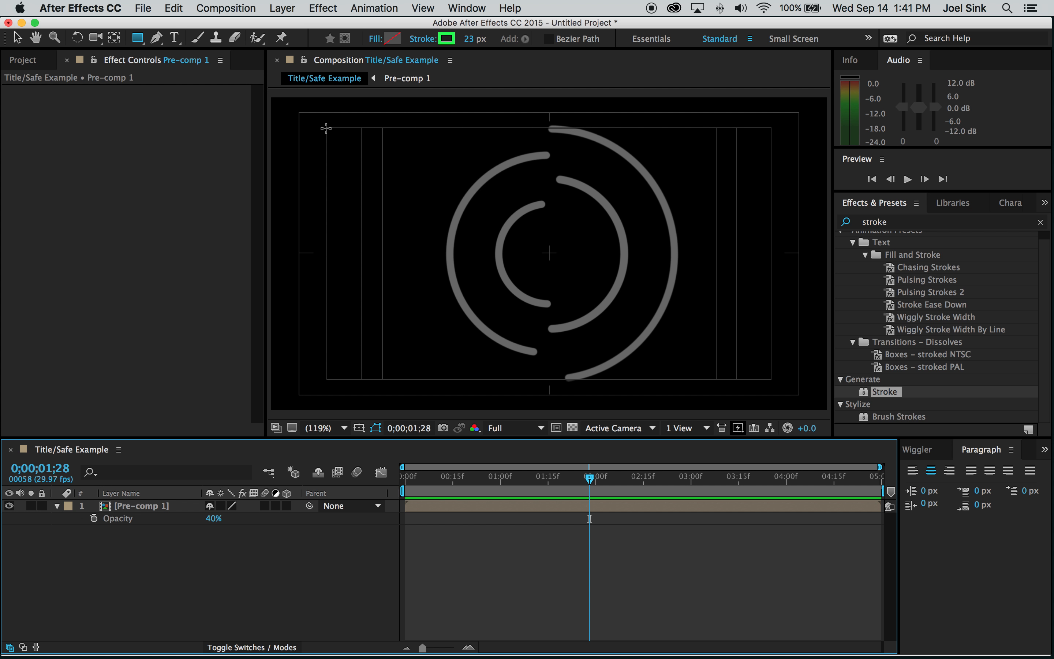
- Draw a rectangle along the title-safe guide, then deselect and collapse Shape Layer 1
left_click_drag(326, 129, 772, 380)
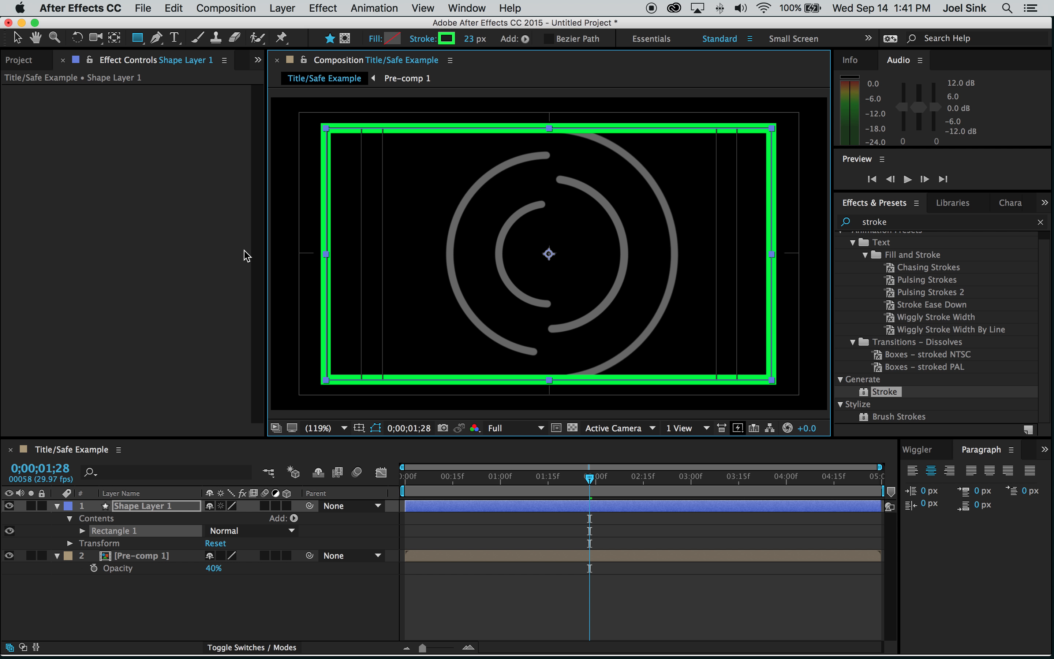
left_click(18, 38)
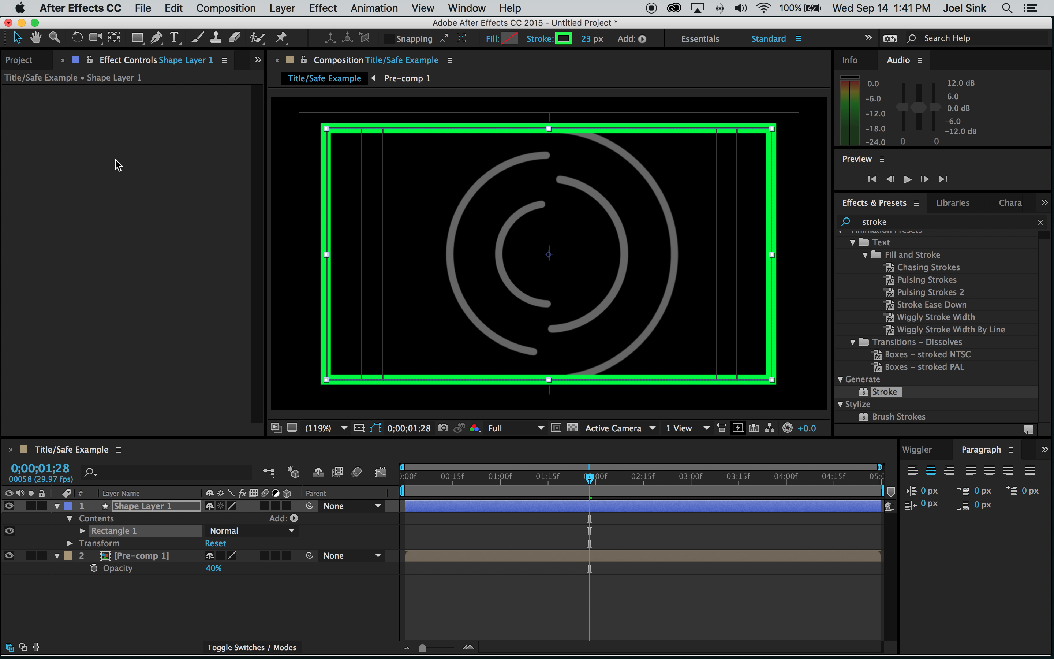
left_click(528, 604)
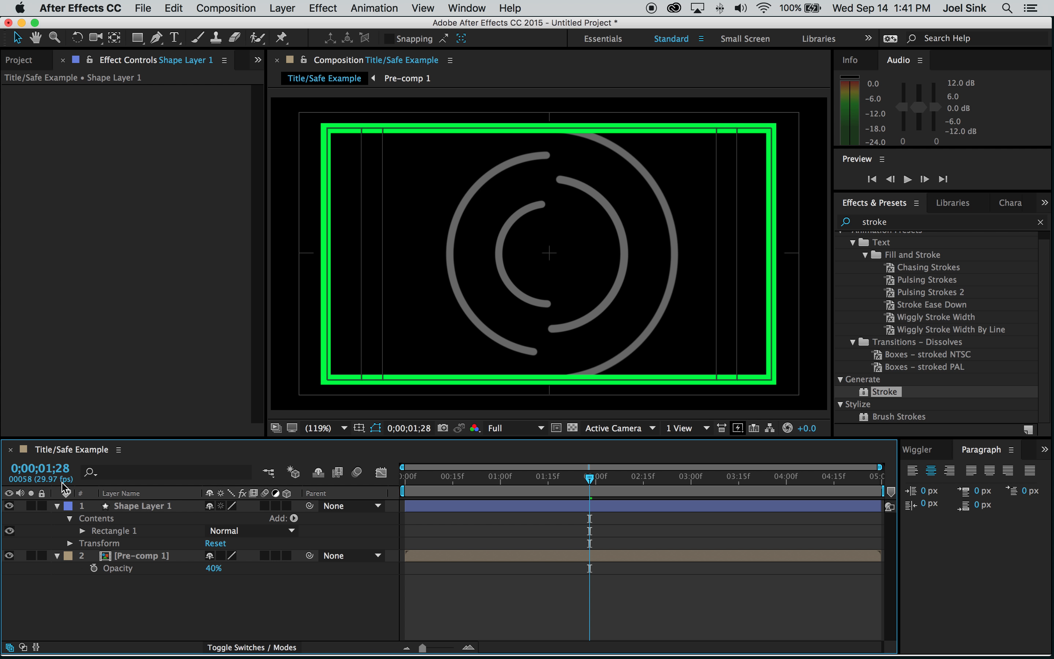
left_click(58, 506)
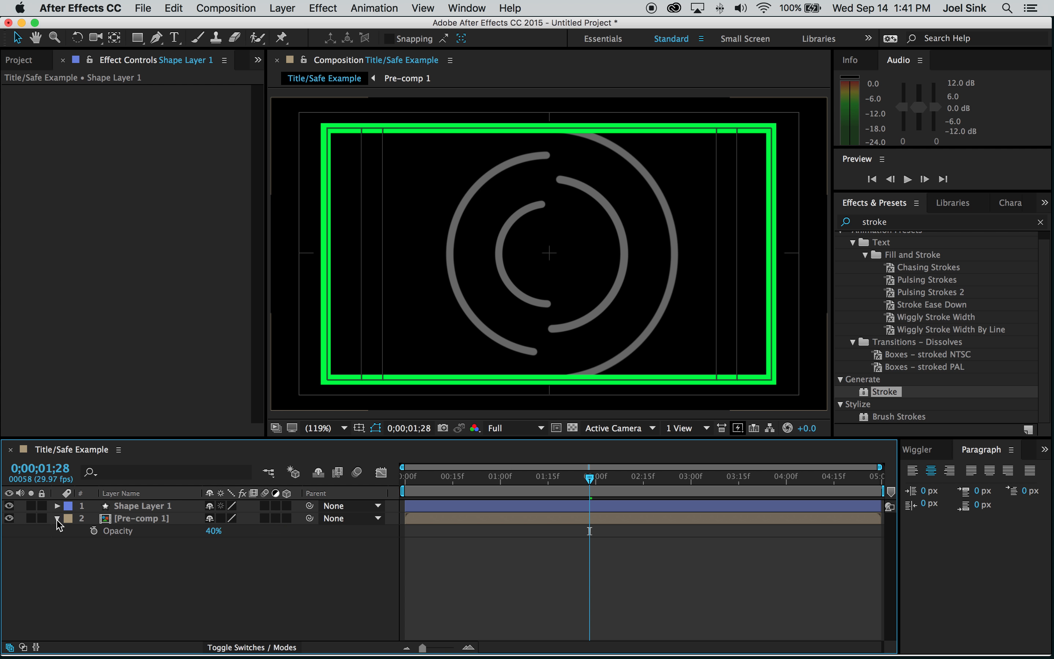
- Return to the timeline start and set up UltraLight, centre-aligned text
left_click(57, 518)
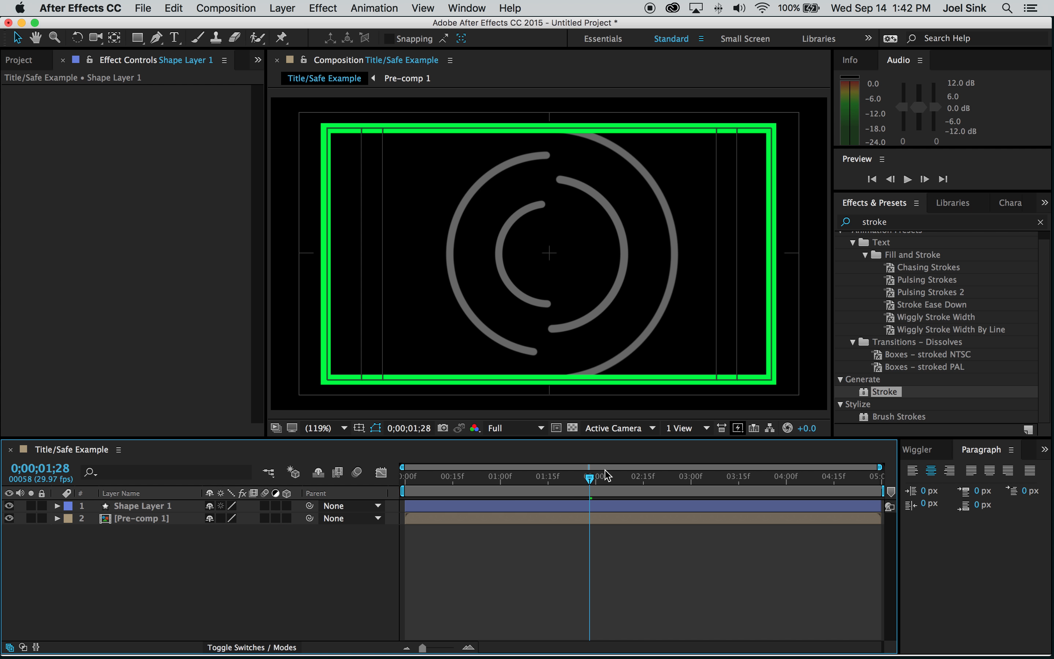
key("Home")
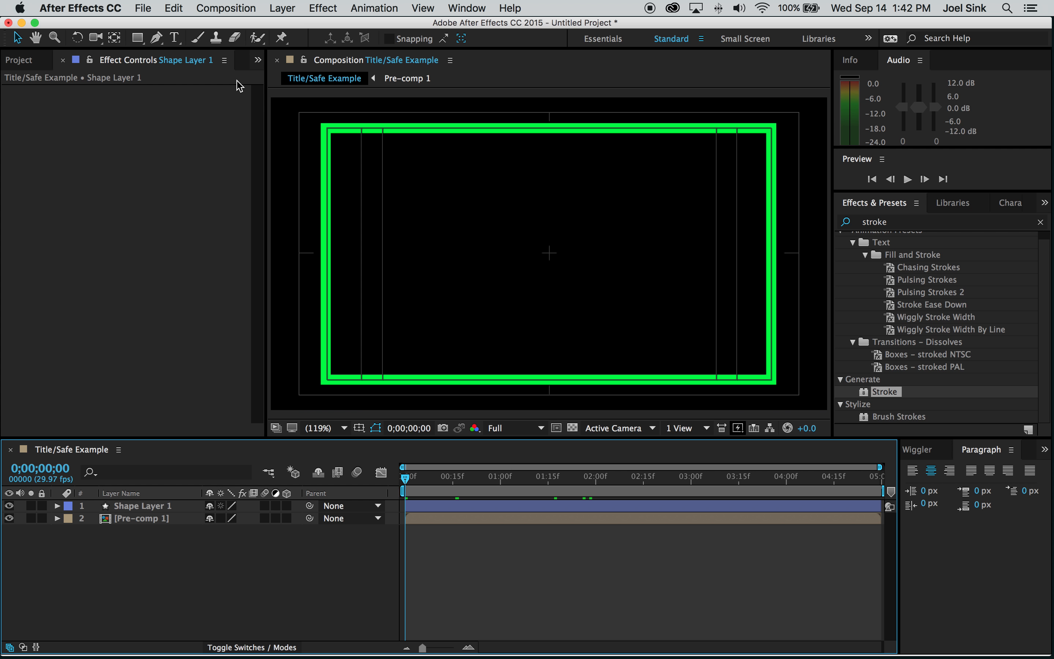
left_click(175, 38)
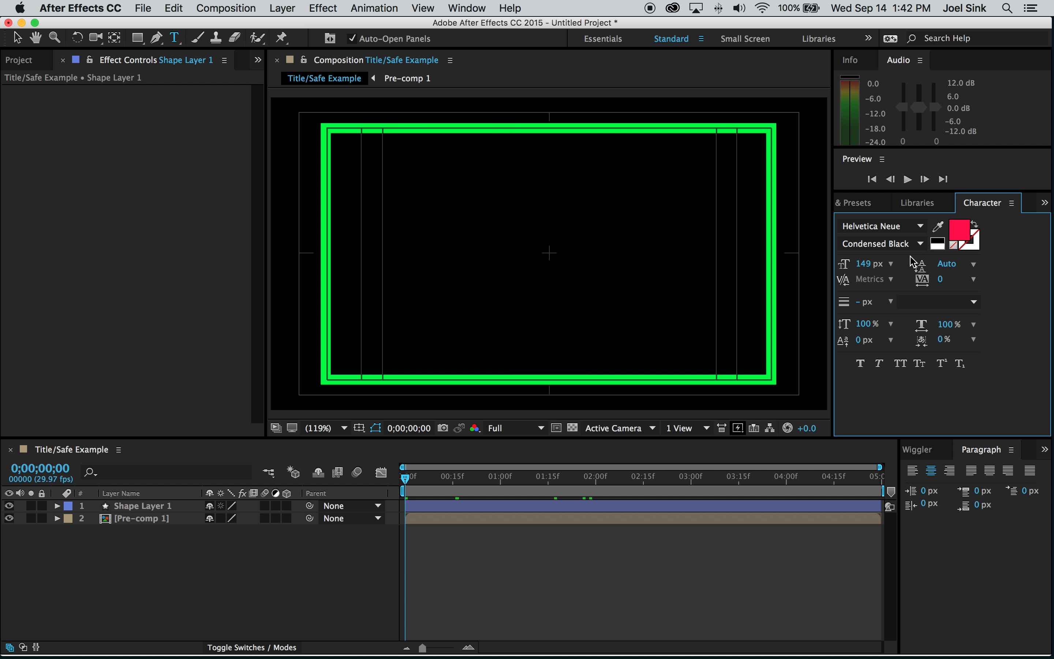
left_click(920, 243)
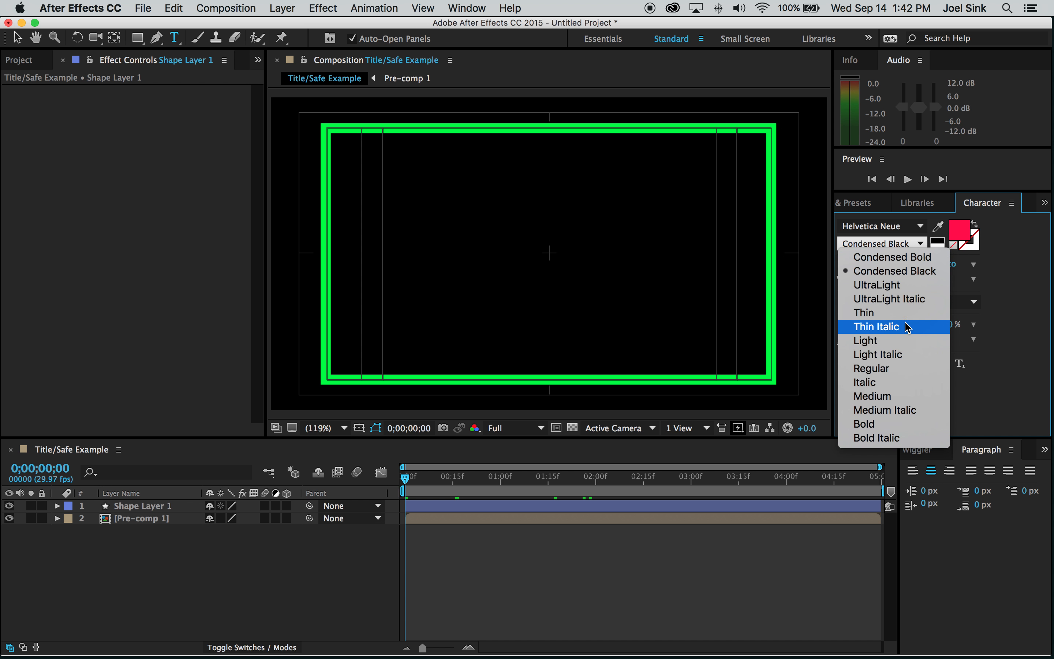
left_click(899, 287)
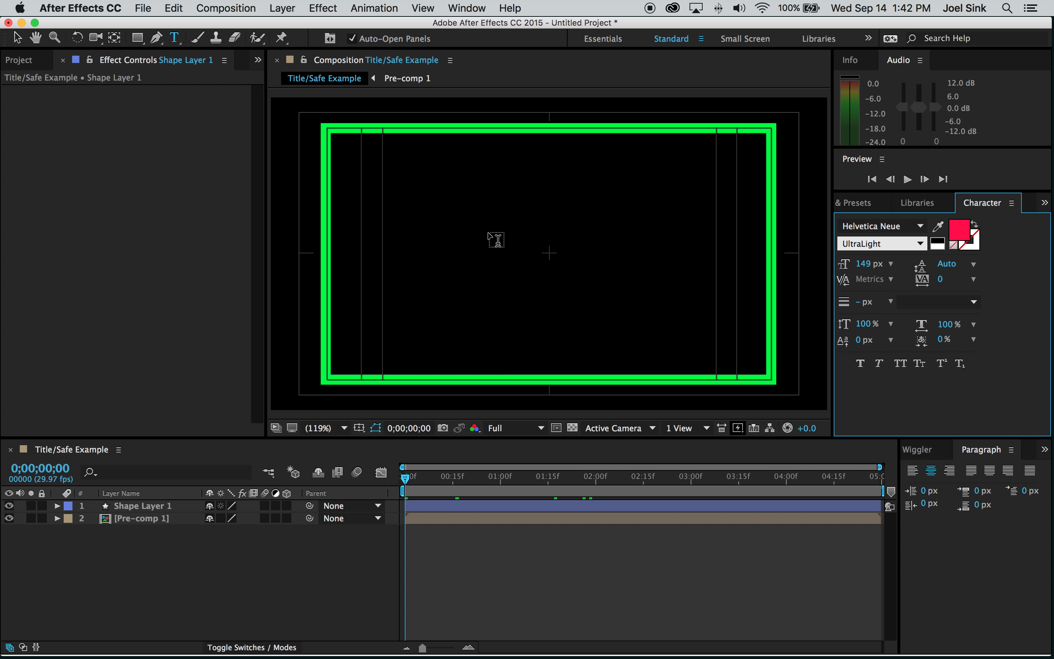
left_click(932, 471)
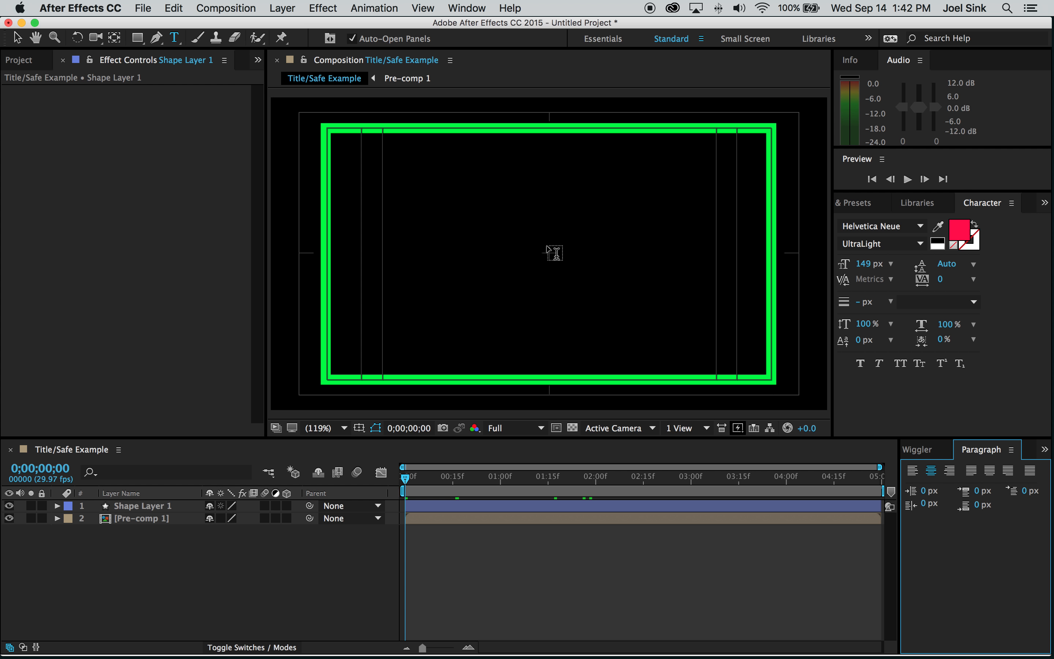
- Type the name title at the composition centre and colour it white (FFFFFF)
left_click(552, 256)
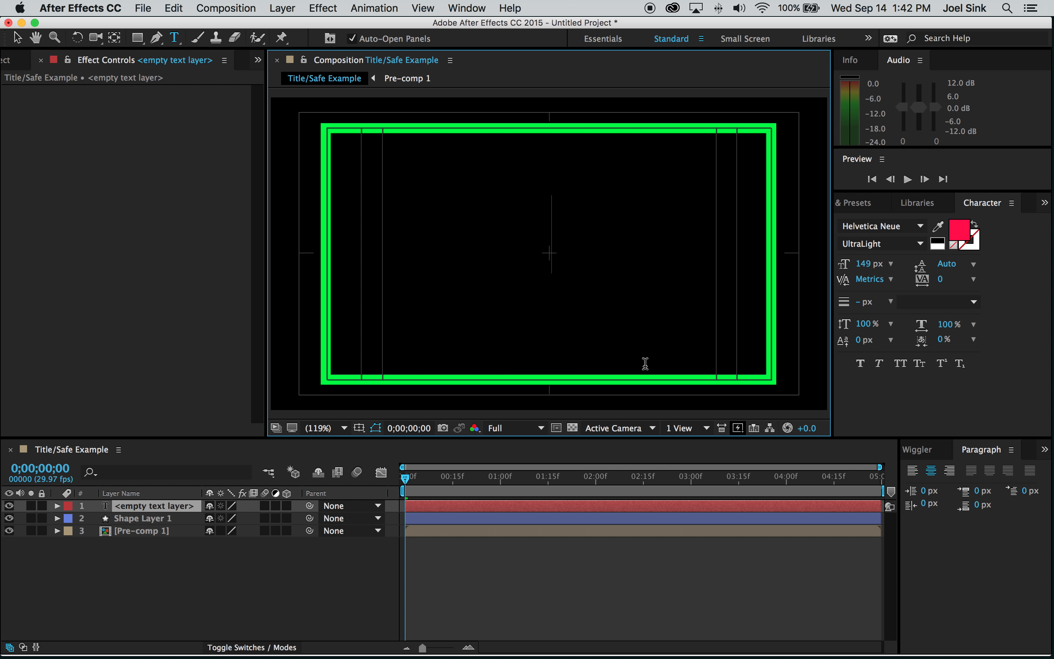
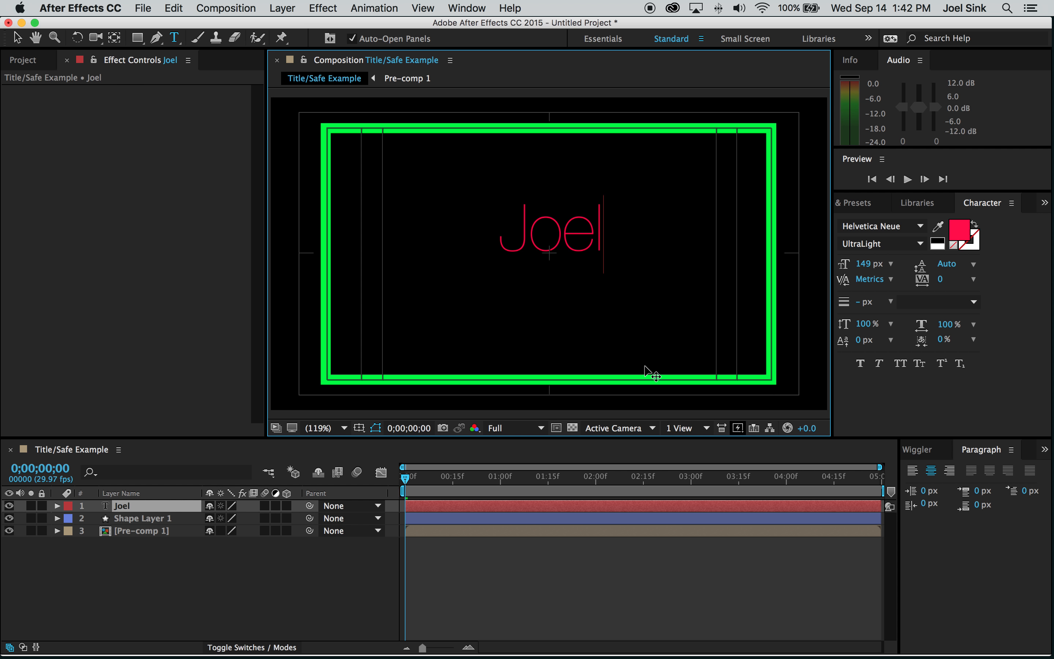
key("super+a")
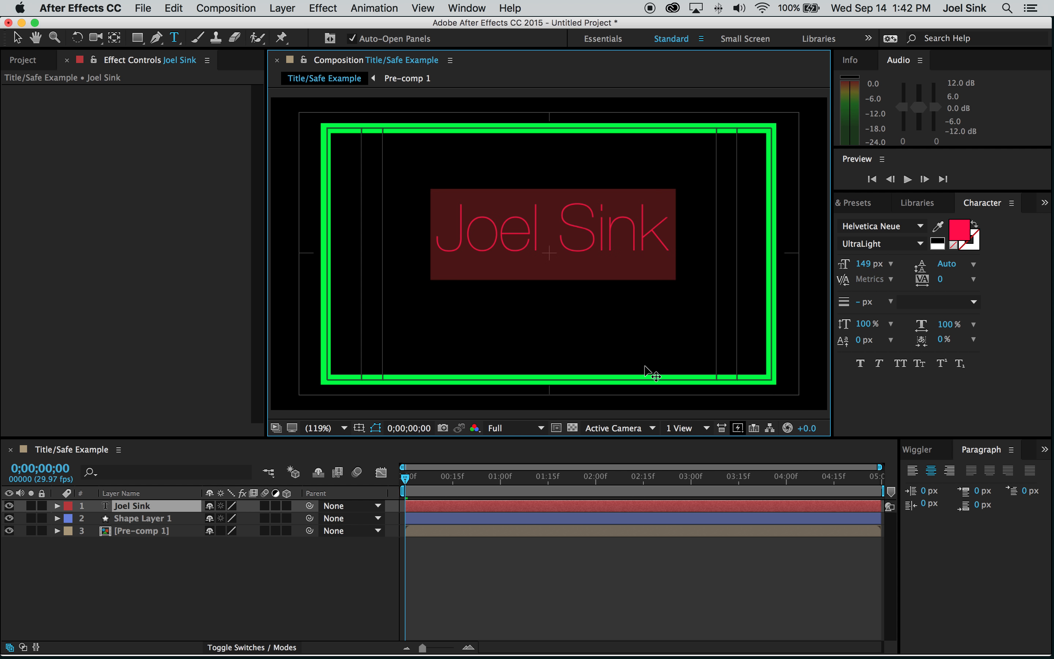
left_click(957, 236)
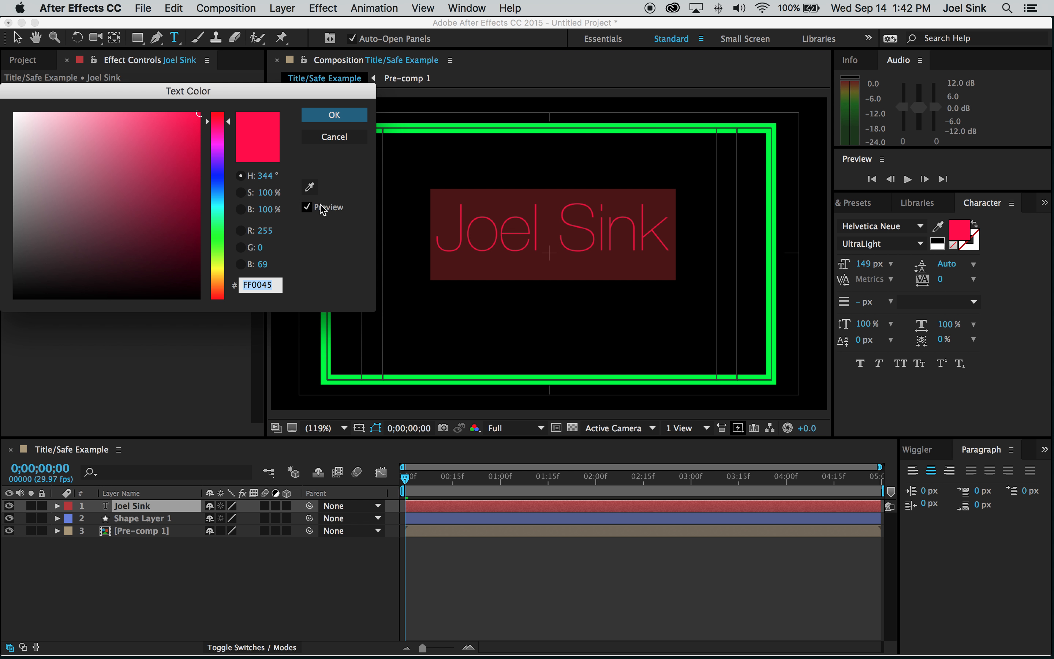
left_click_drag(40, 141, 12, 101)
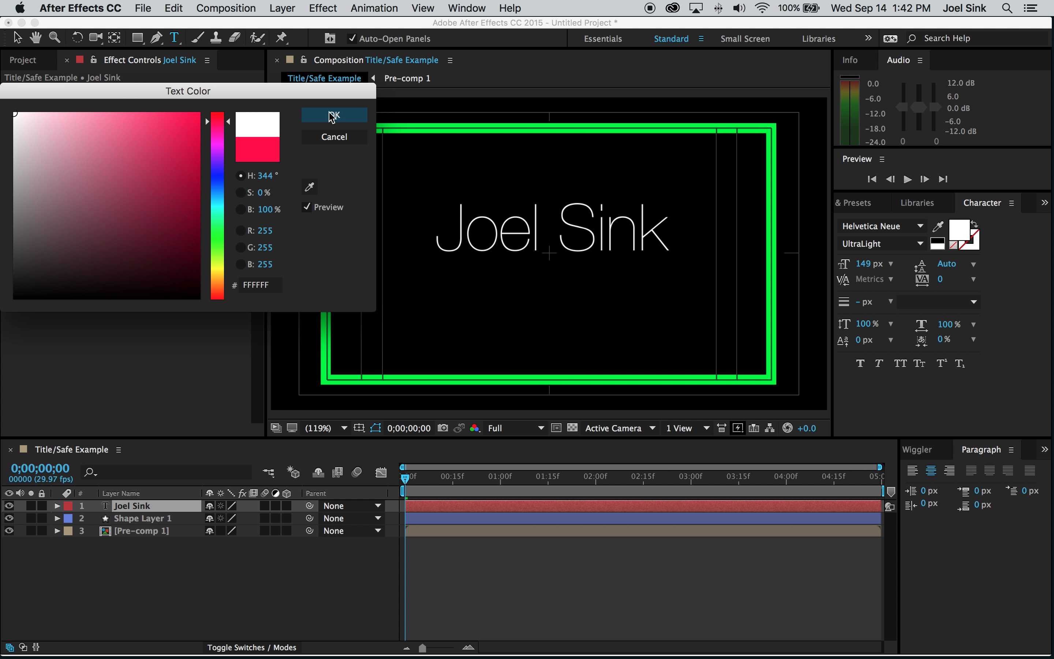
left_click(334, 115)
left_click(18, 38)
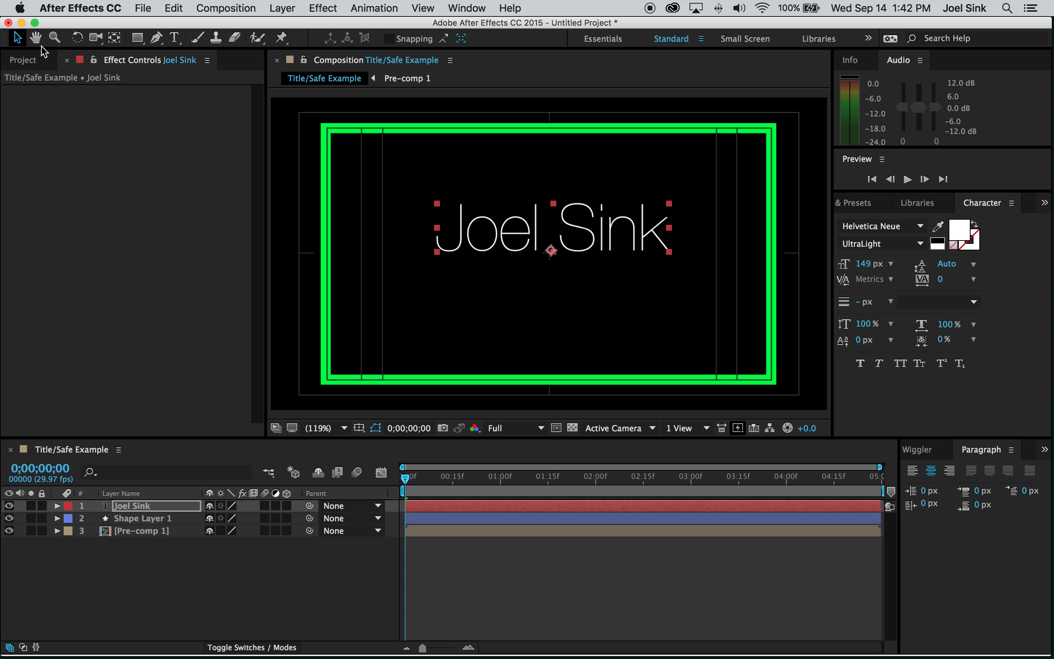
- Nudge the title slightly and add a Tracking animator to its text layer
left_click_drag(573, 252, 570, 257)
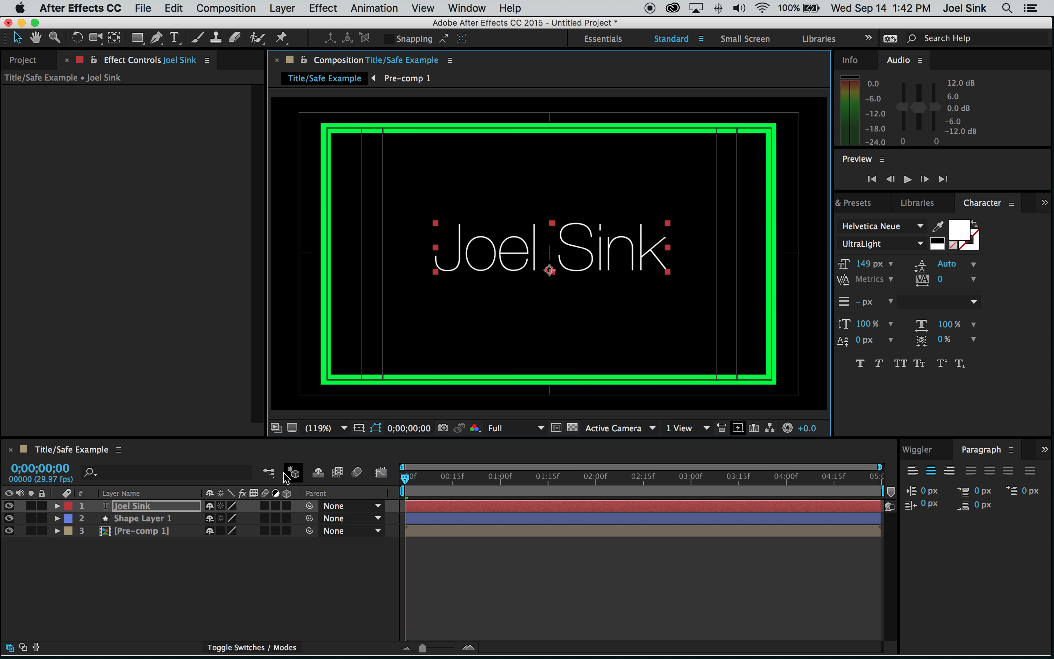
left_click(153, 507)
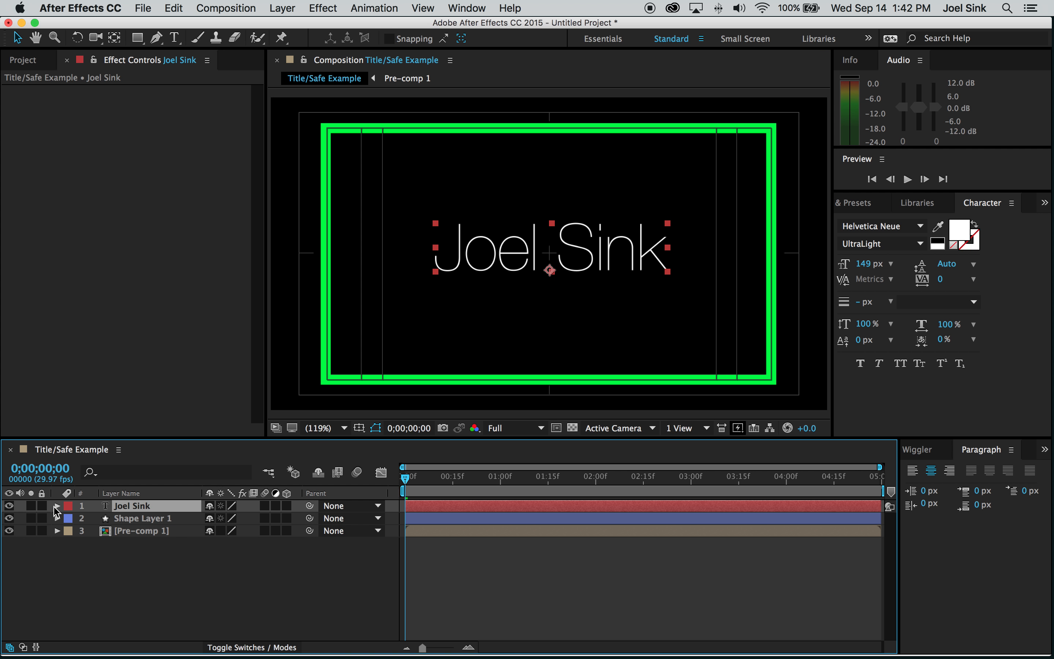
left_click(57, 507)
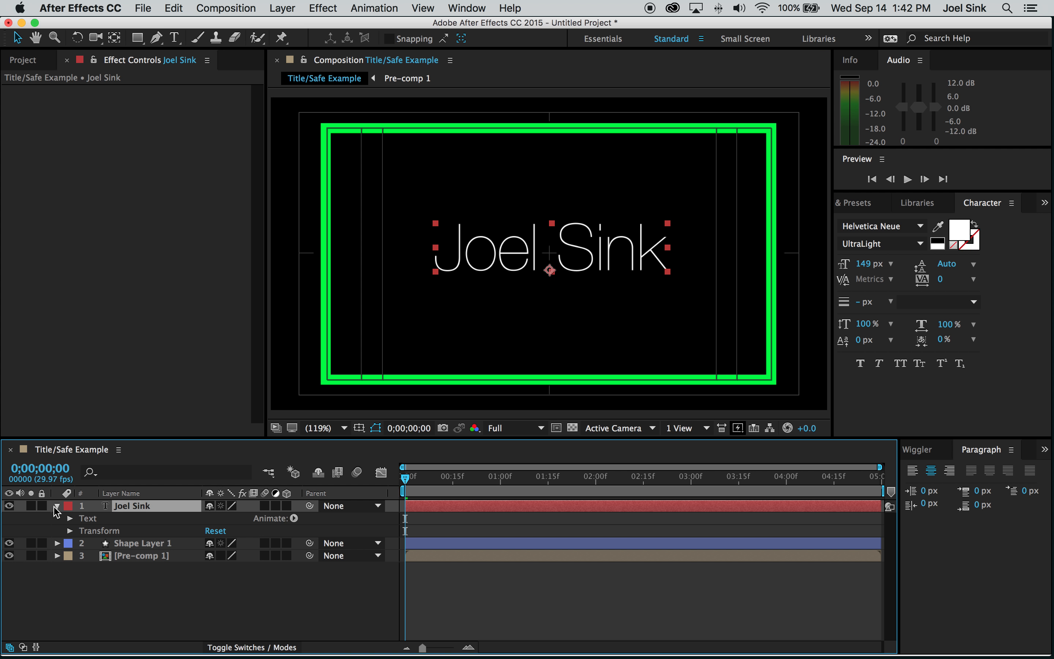
left_click(294, 518)
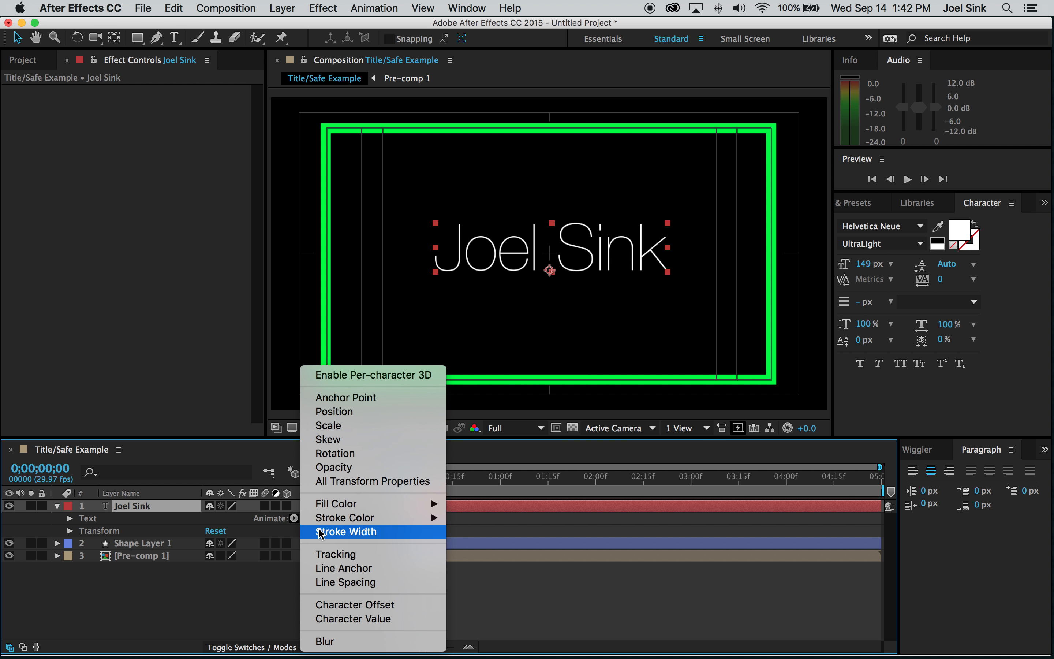
left_click(342, 556)
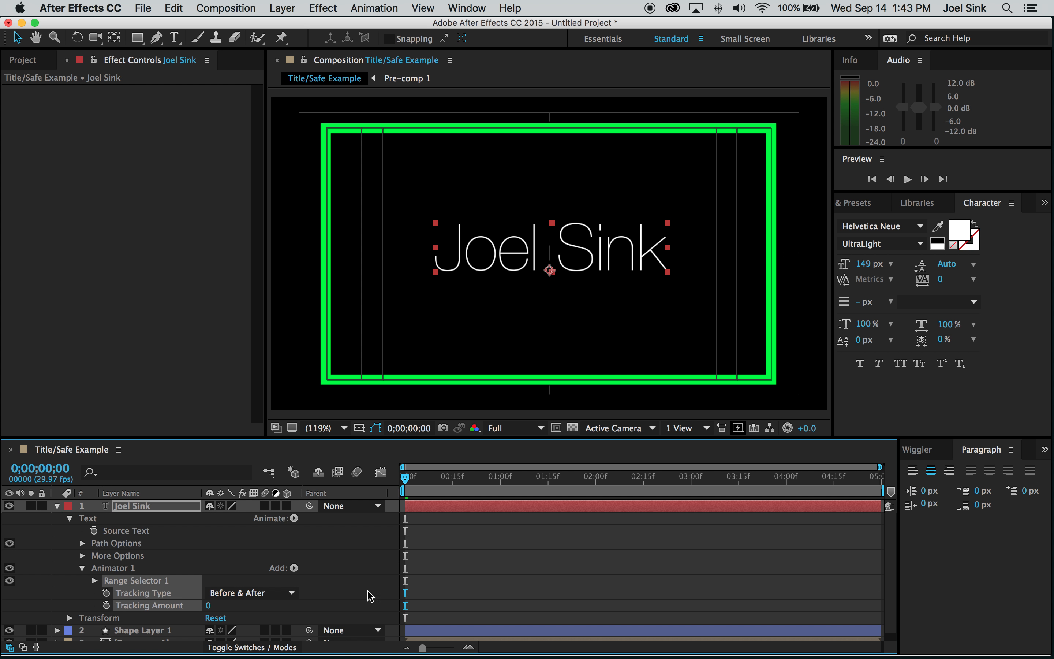
- Keyframe Tracking Amount from 0 at the start to 61 at 0;00;04;29
left_click(217, 554)
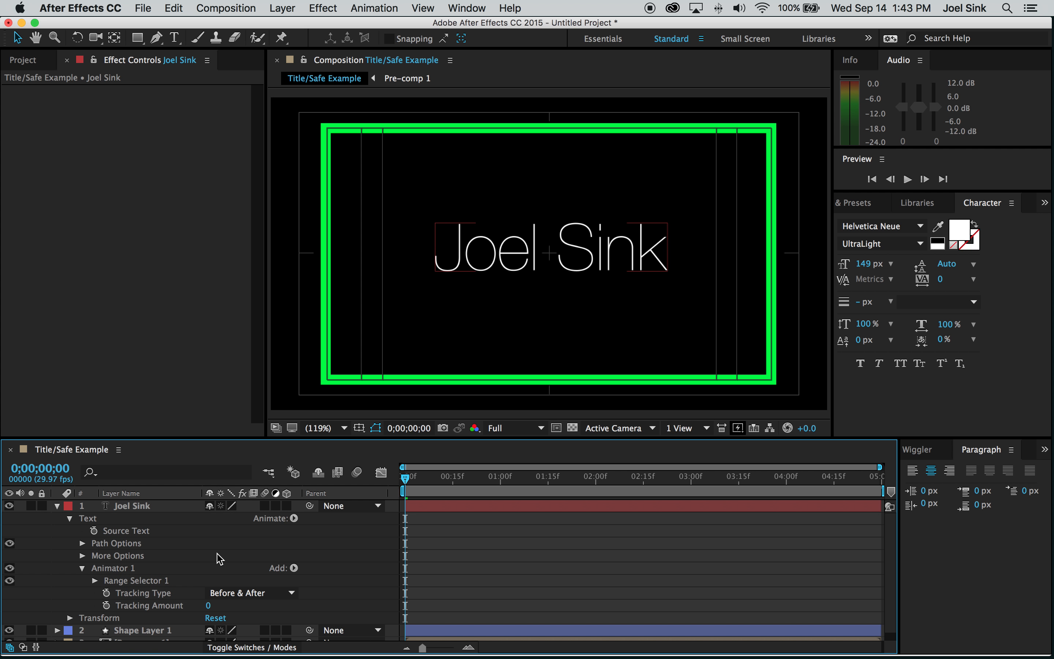
left_click(106, 605)
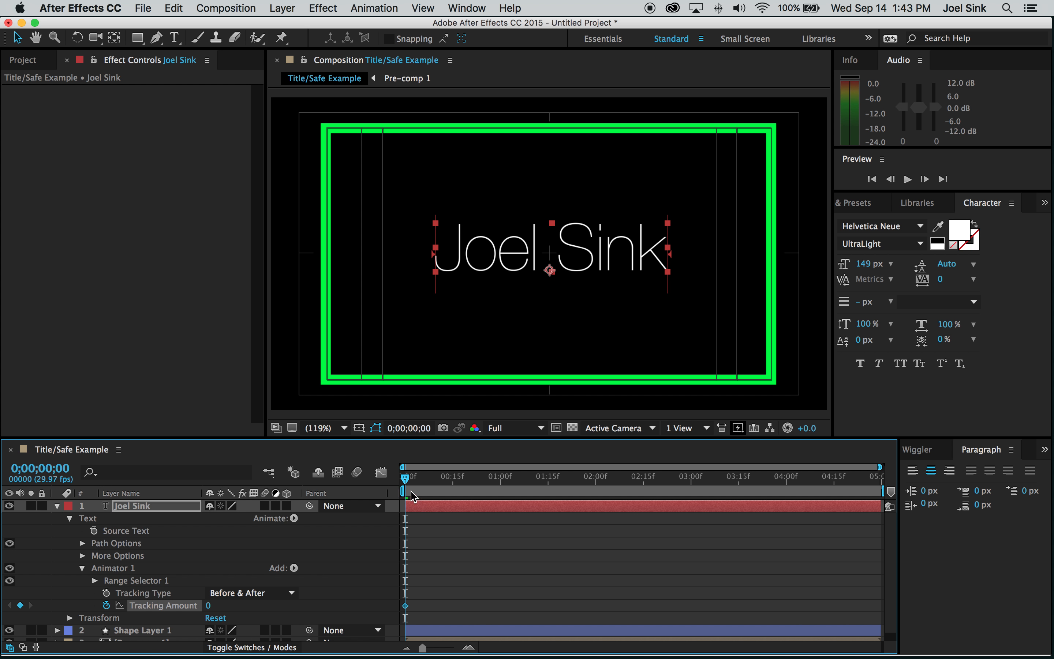
left_click_drag(406, 481, 876, 479)
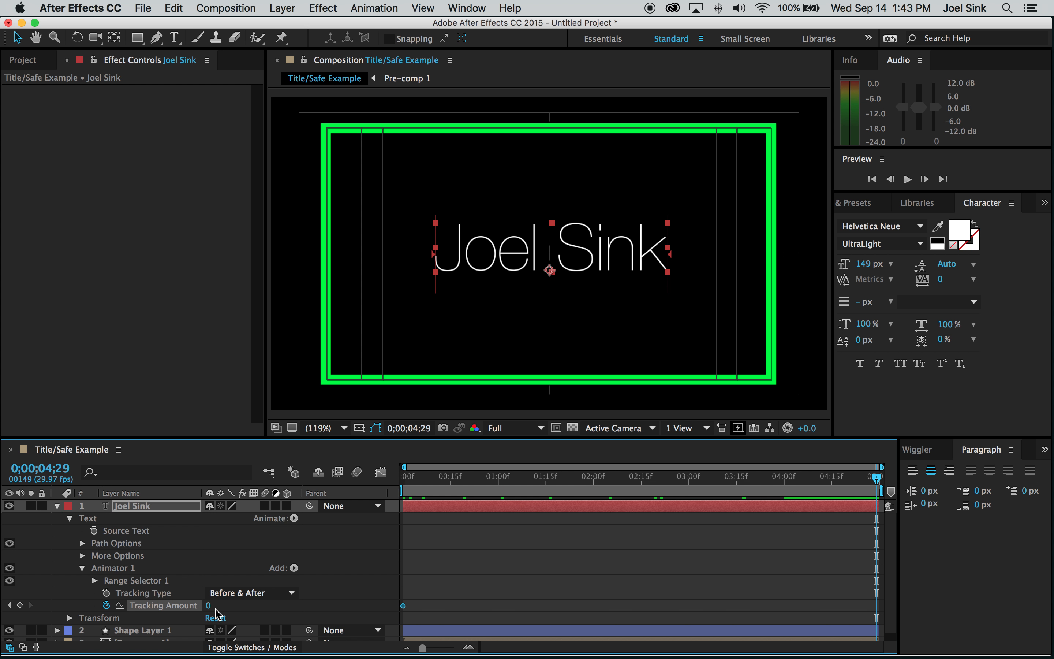
left_click_drag(209, 606, 259, 612)
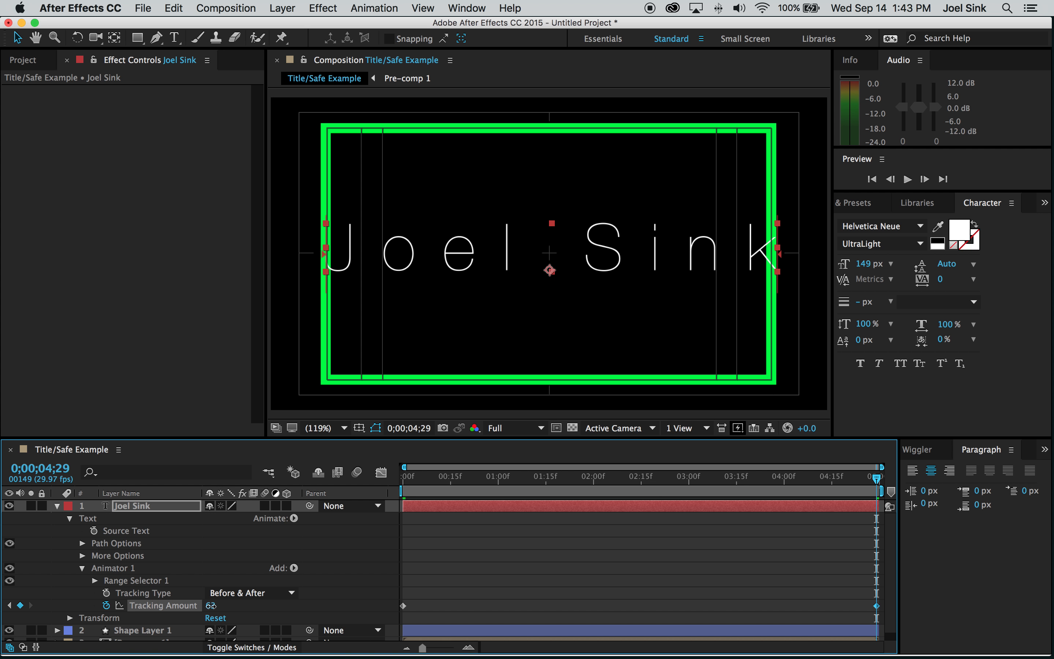
mouse_move(211, 606)
left_mouse_down()
mouse_move(236, 607)
mouse_move(213, 606)
left_mouse_up()
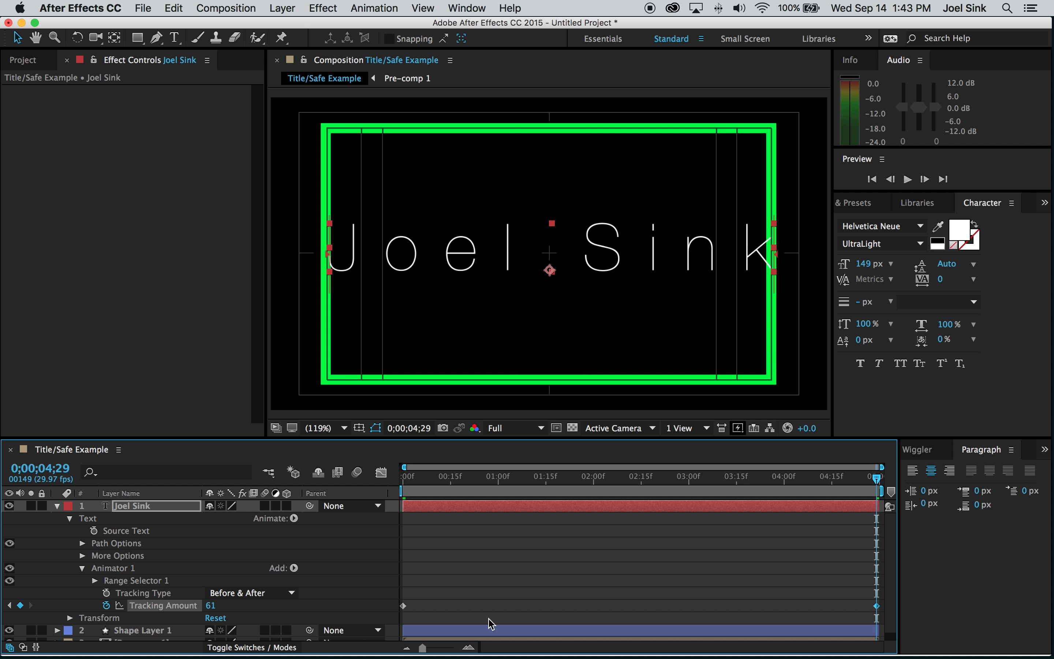
left_click(529, 577)
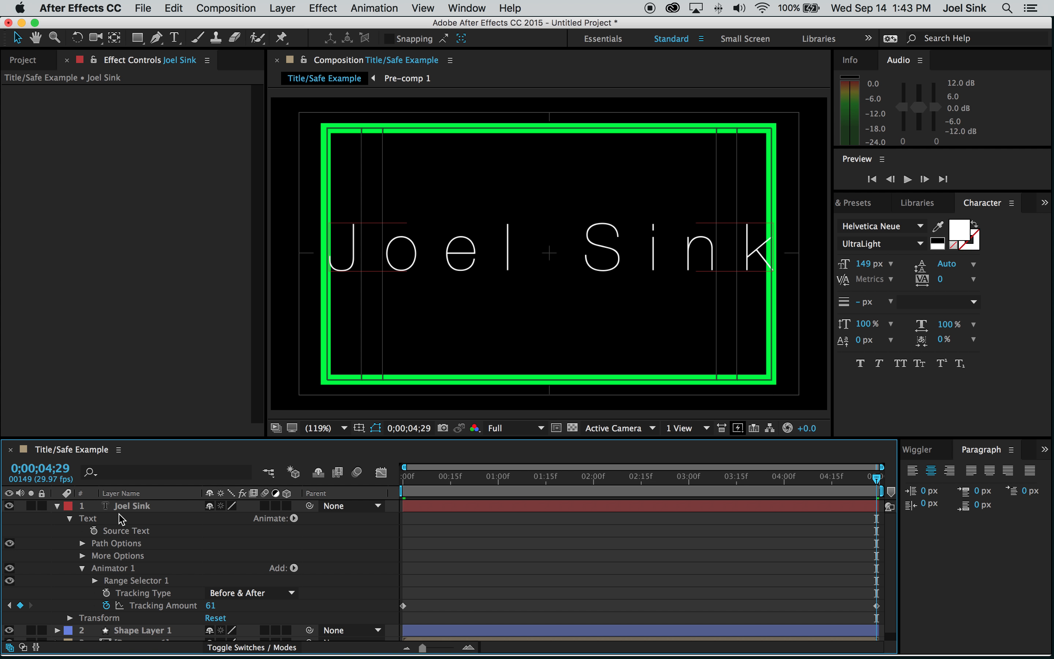
left_click(58, 506)
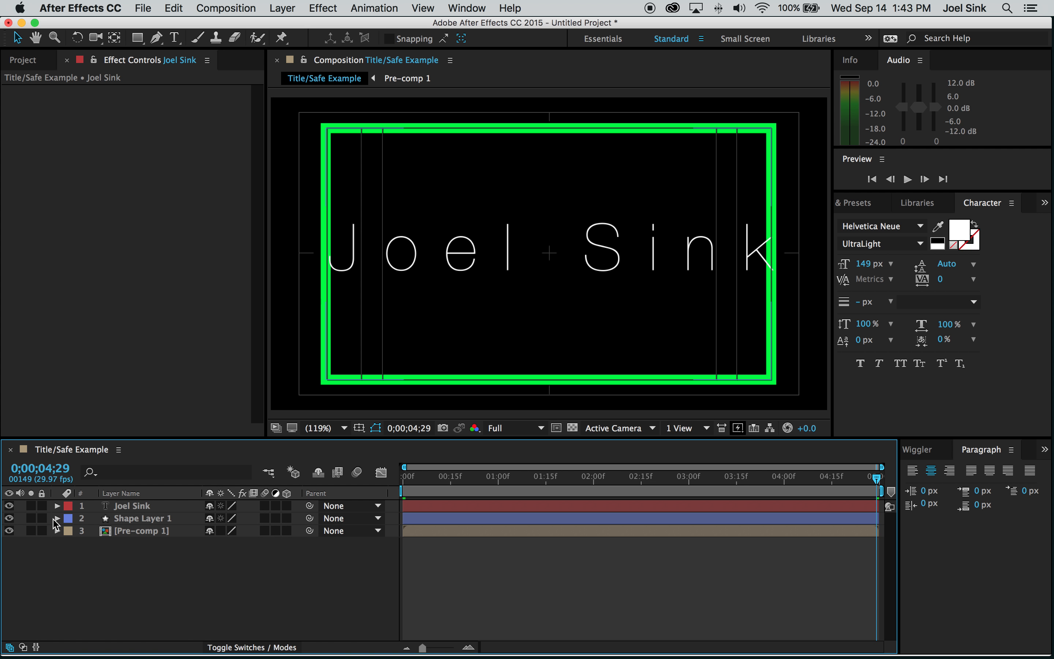
- Hide Shape Layer 1's green frame and preview the title animation from the start
left_click(10, 519)
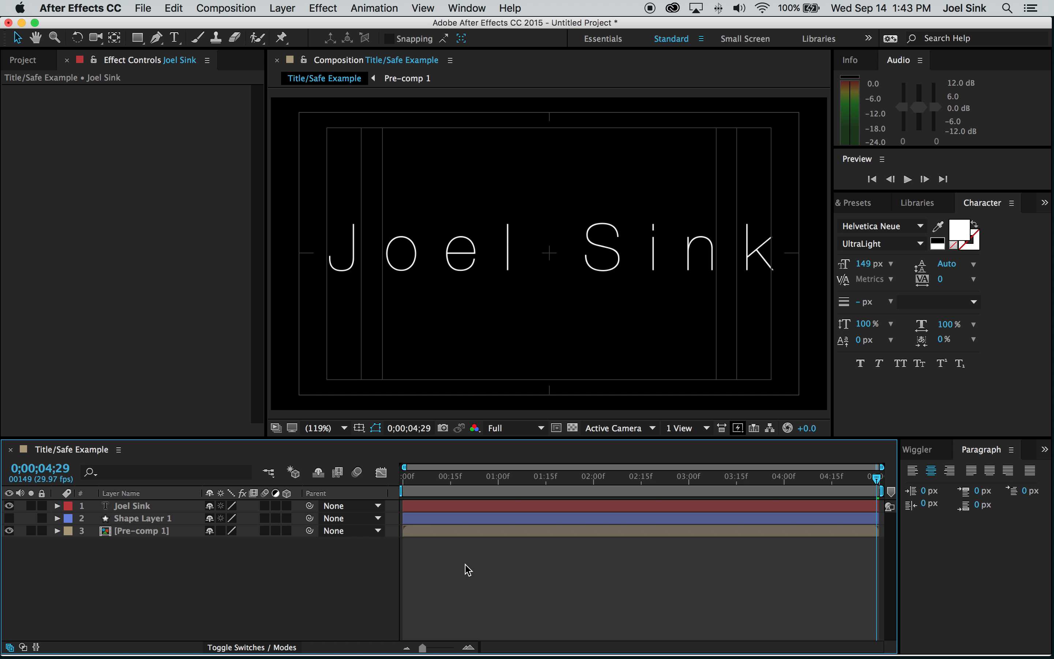
key("Home")
key("space")
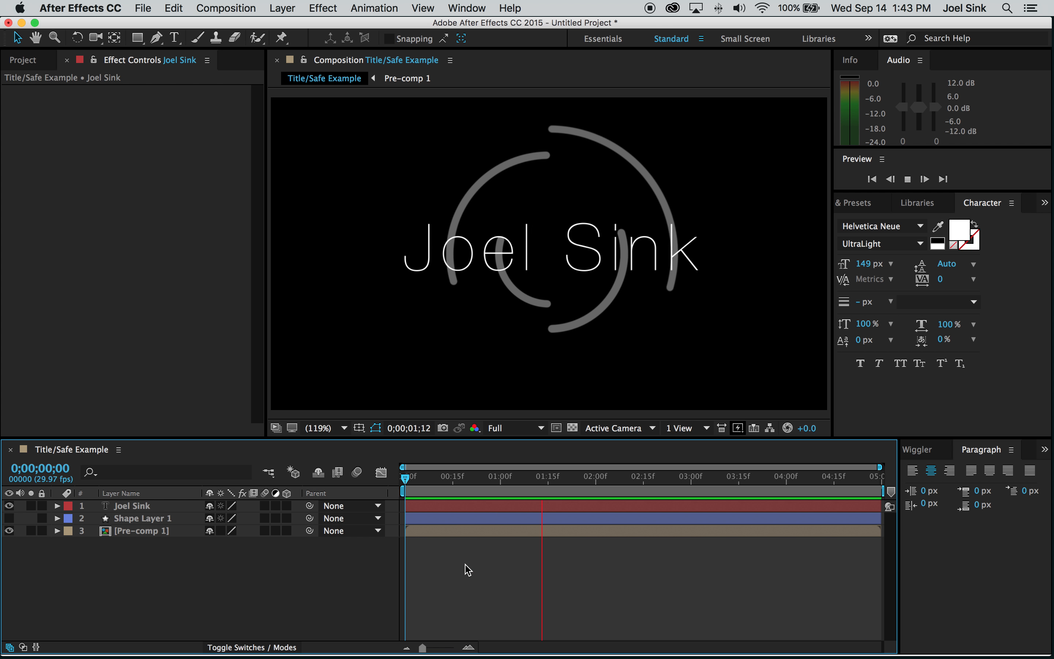
key("space")
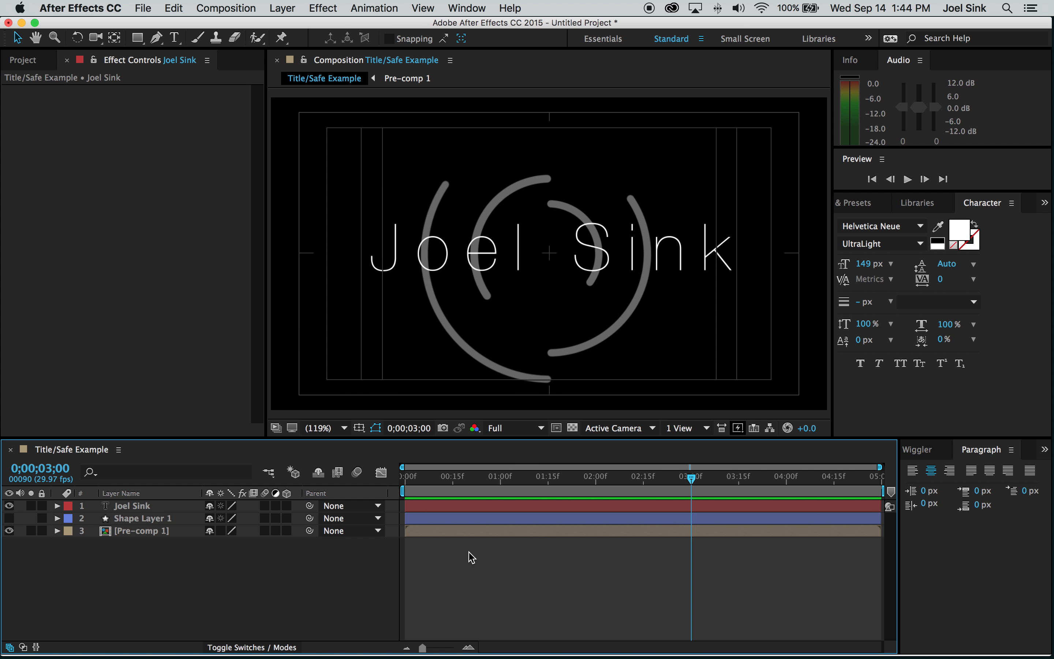